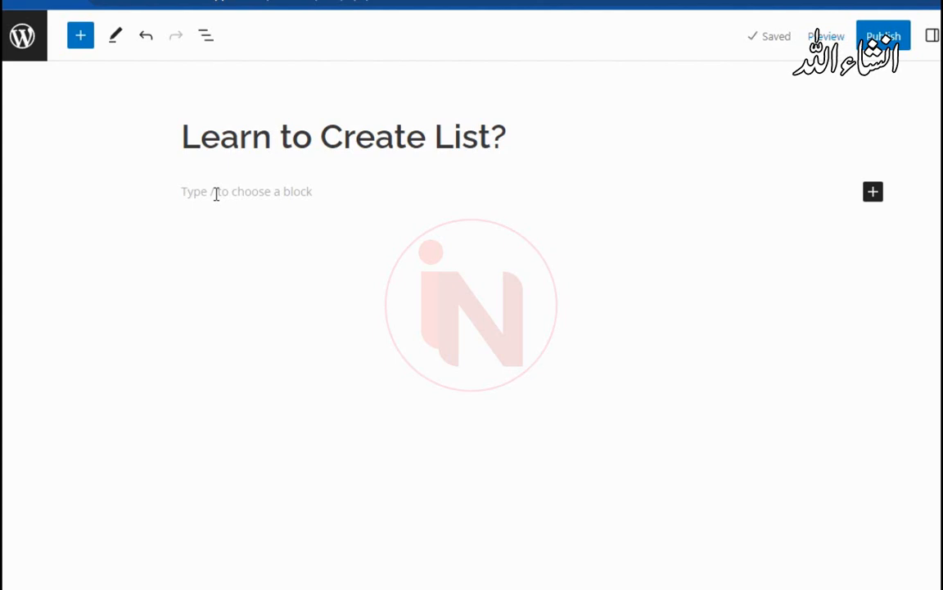
# - Insert a List block in the empty paragraph below the post title, searching the blocks for "list"
pyautogui.click(215, 193)
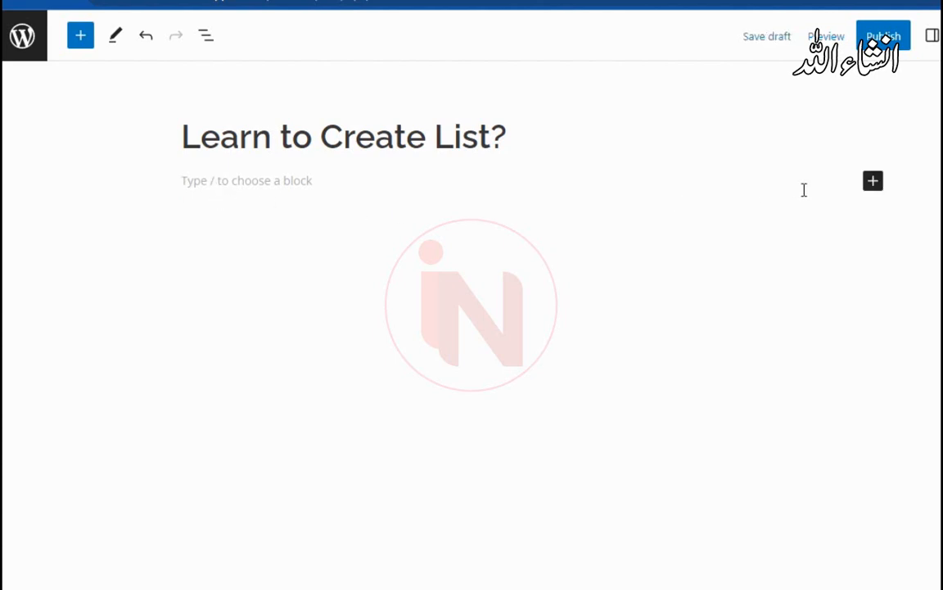
pyautogui.click(873, 182)
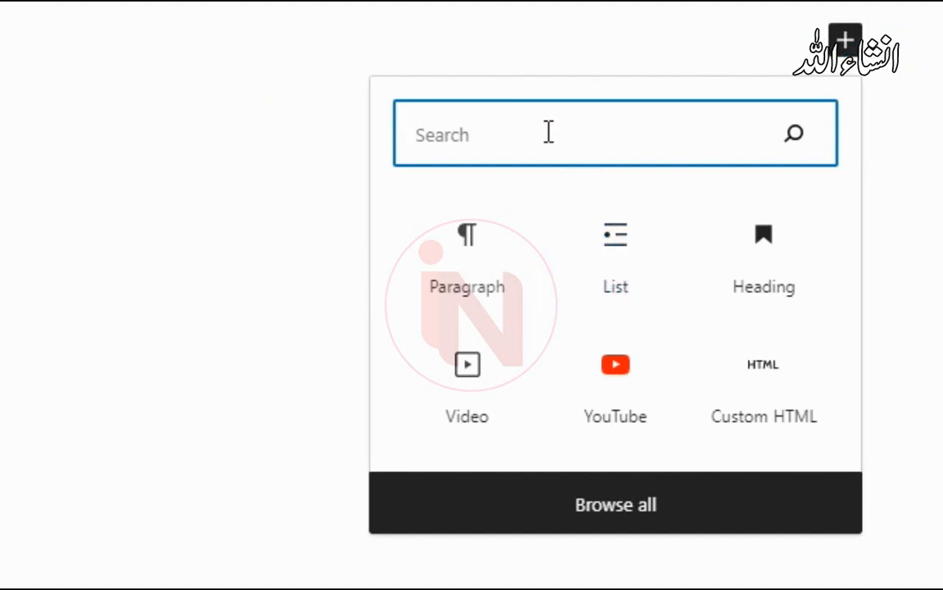
pyautogui.write('list')
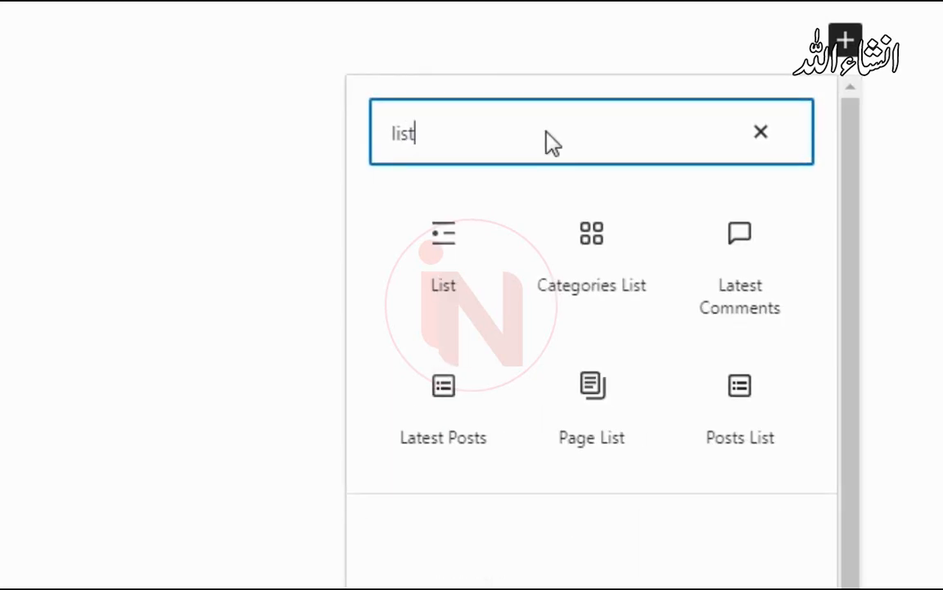
pyautogui.click(439, 259)
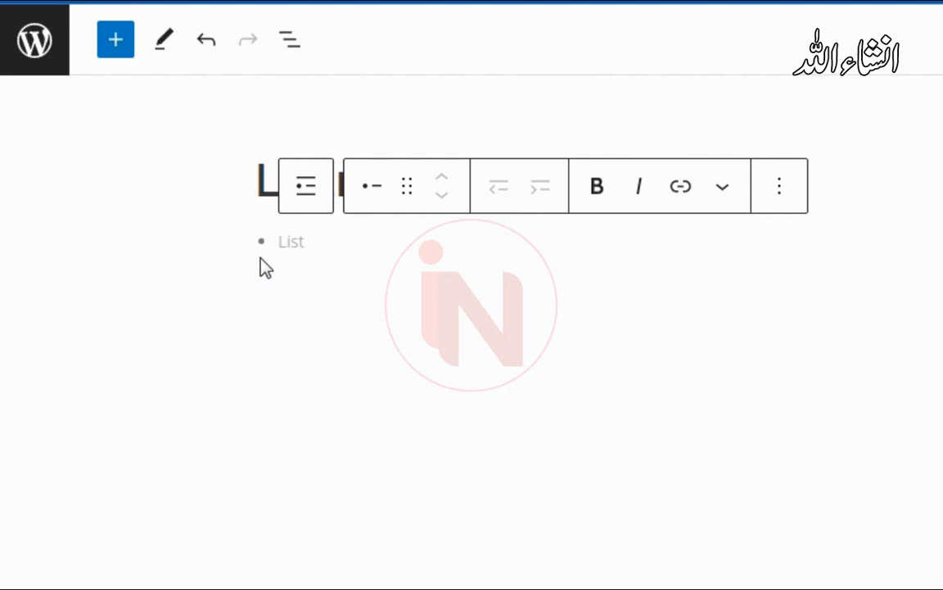
# - Fill the bulleted list with four items: Apple, Banana, Peach and Grapes
pyautogui.write('Apple')
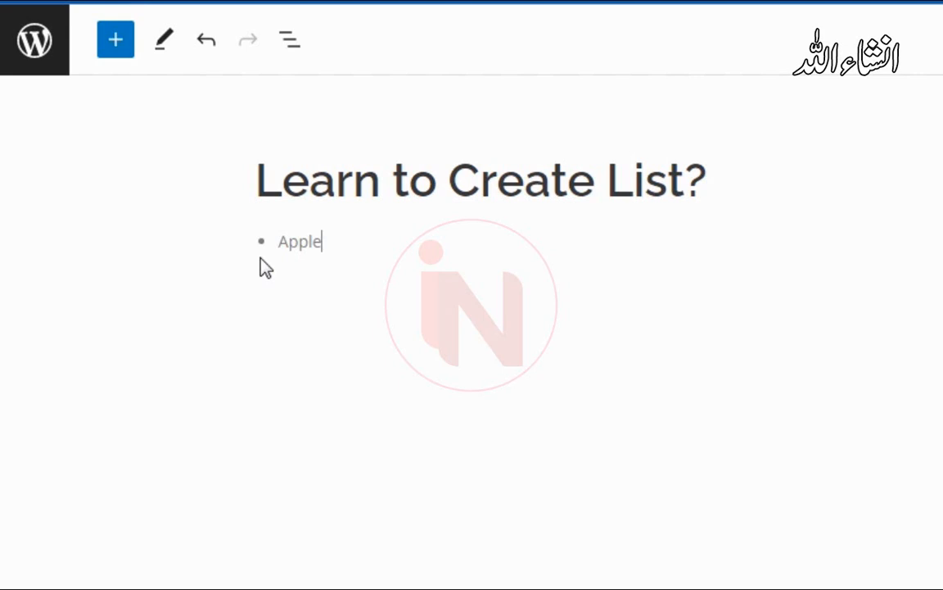
pyautogui.press('Return')
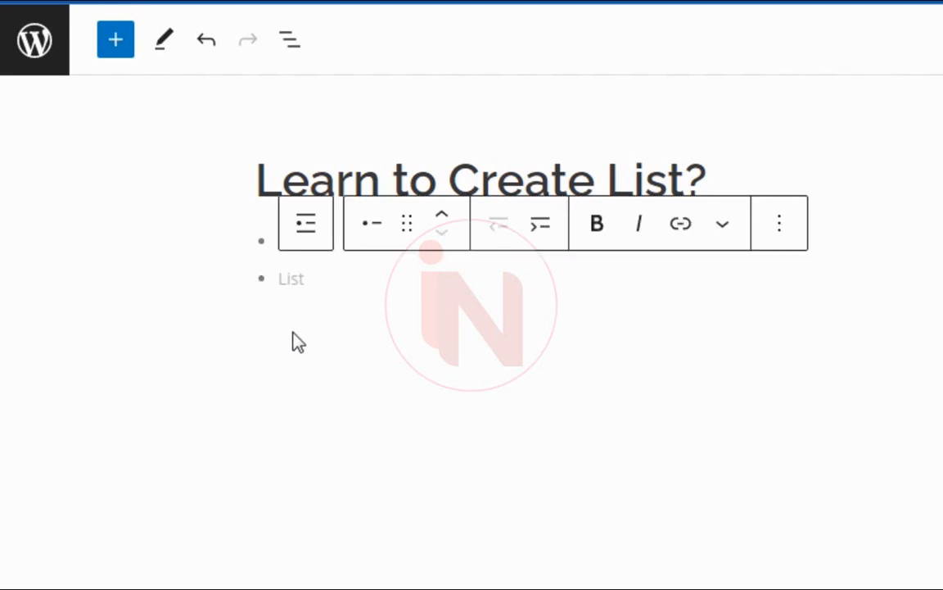
pyautogui.write('Banana')
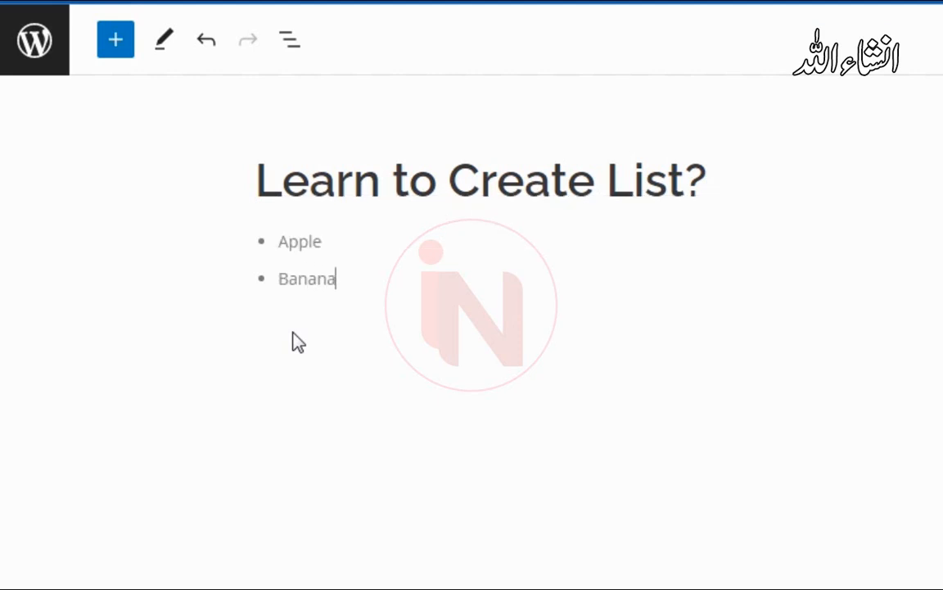
pyautogui.press('Return')
pyautogui.write('Peach')
pyautogui.press('Return')
pyautogui.write('Grapes')
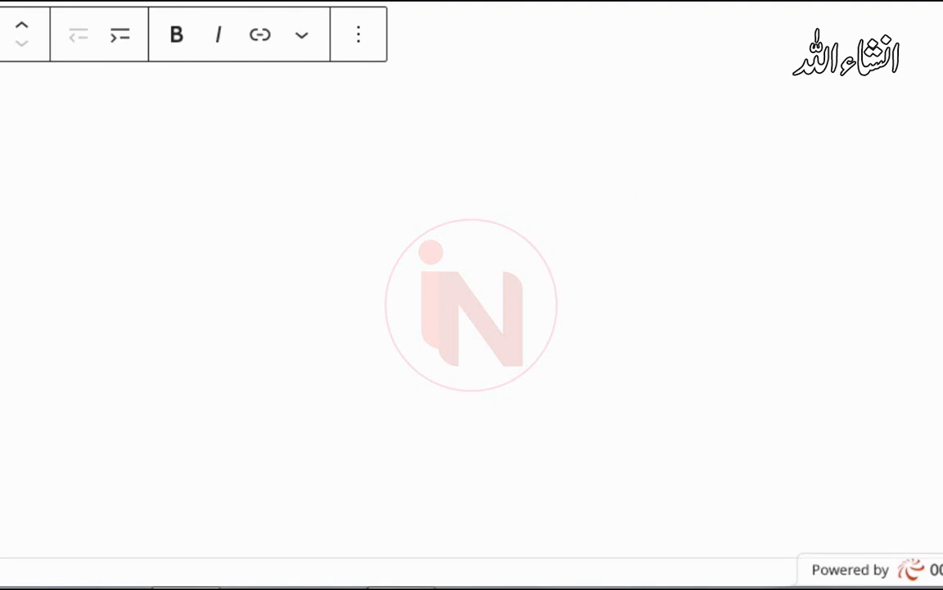
# - Add a second List block below the bulleted fruit list and convert it to an ordered list
pyautogui.press('Return')
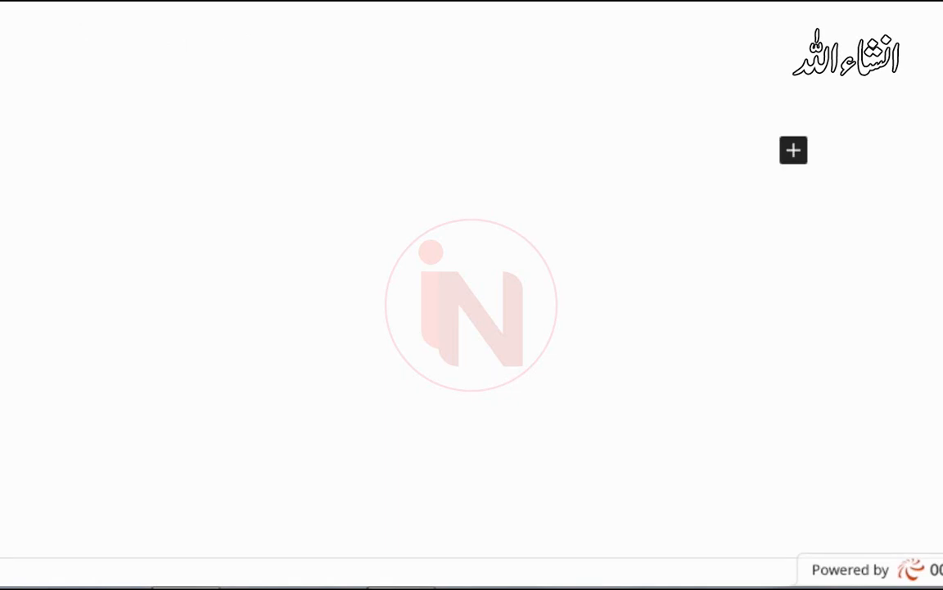
pyautogui.click(791, 159)
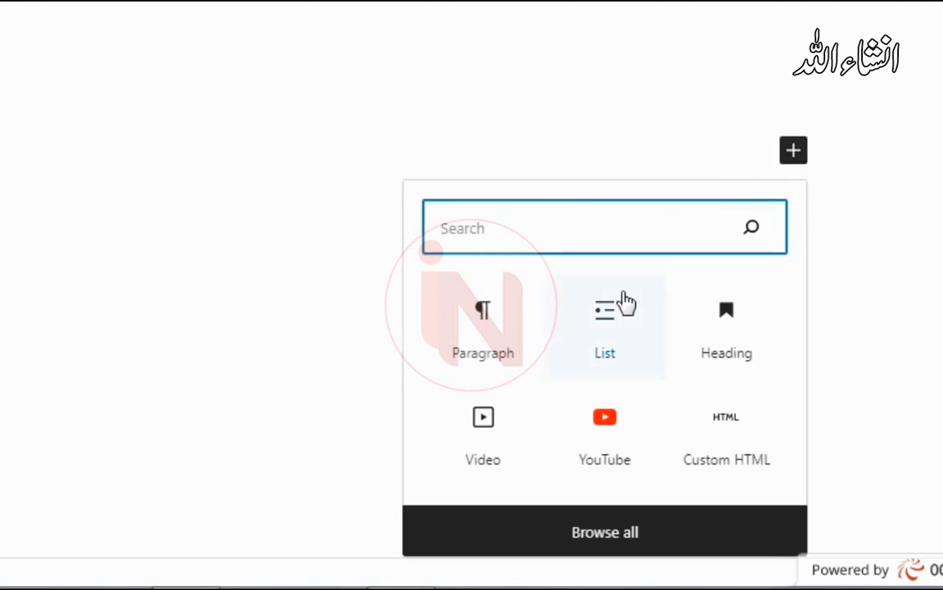
pyautogui.click(605, 328)
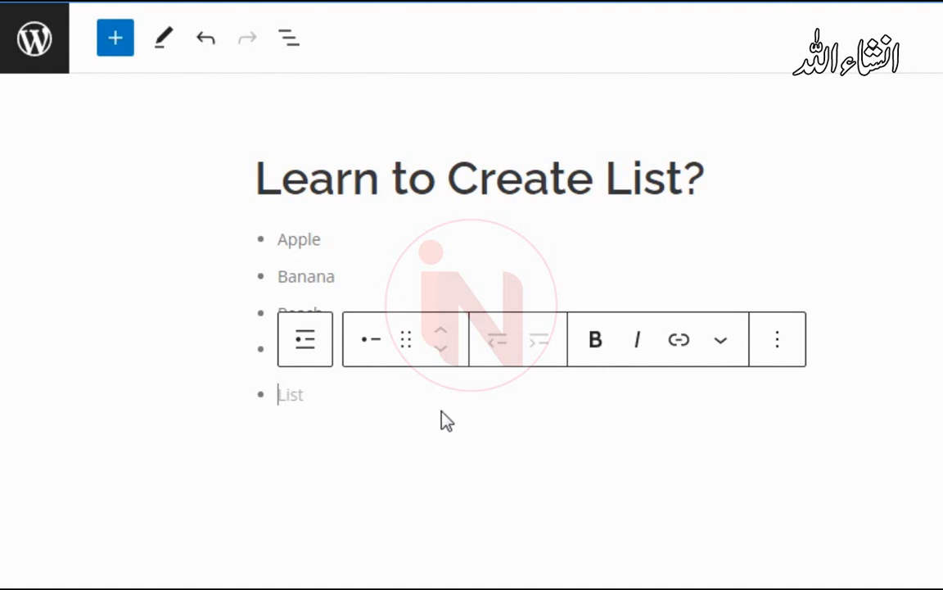
pyautogui.click(305, 349)
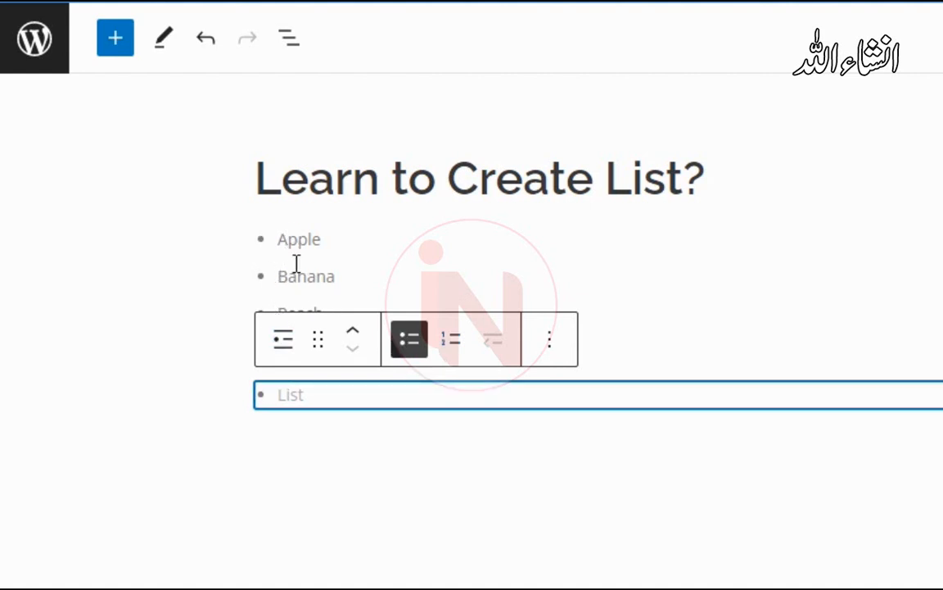
pyautogui.click(450, 343)
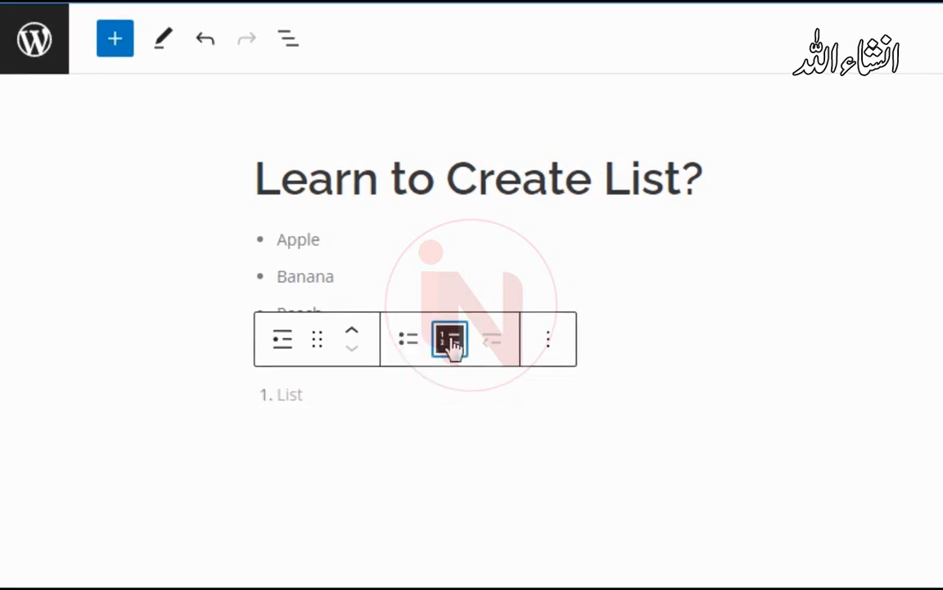
# - Enter Apple and Banana as the first two items of the numbered list, and start a third item
pyautogui.click(332, 394)
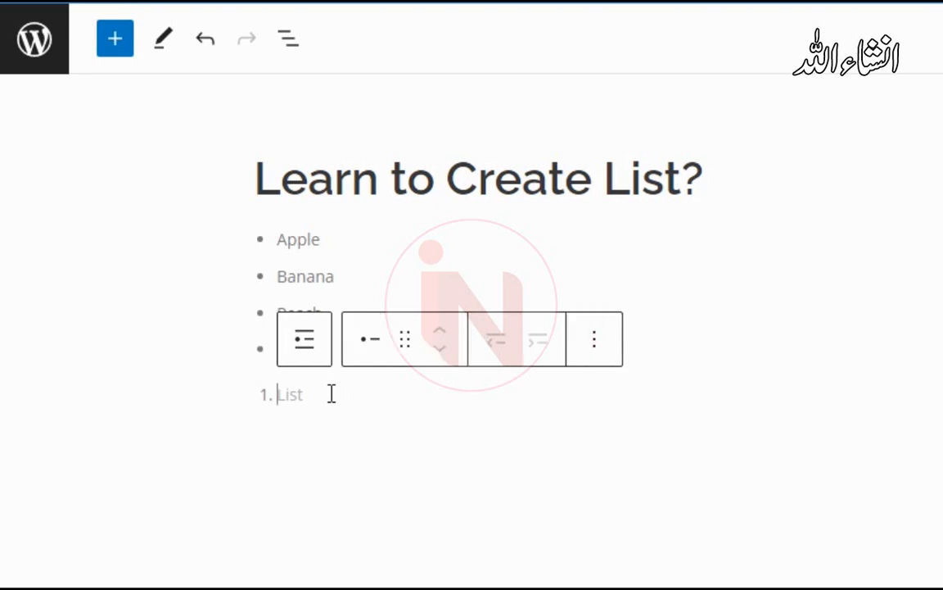
pyautogui.write('A')
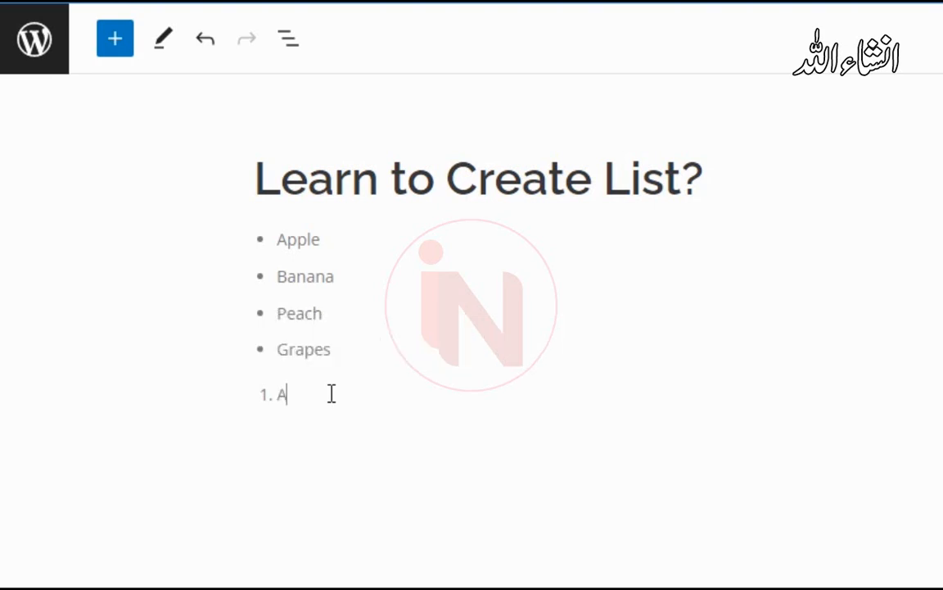
pyautogui.write('pple')
pyautogui.press('Return')
pyautogui.write('Banana')
pyautogui.press('Return')
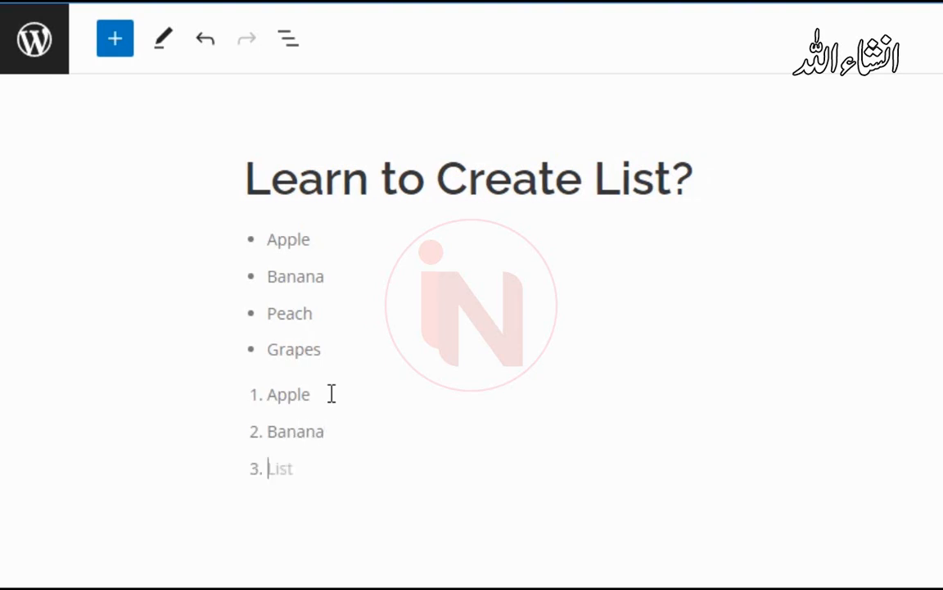
pyautogui.write('e')
pyautogui.press('BackSpace')
pyautogui.press('Return')
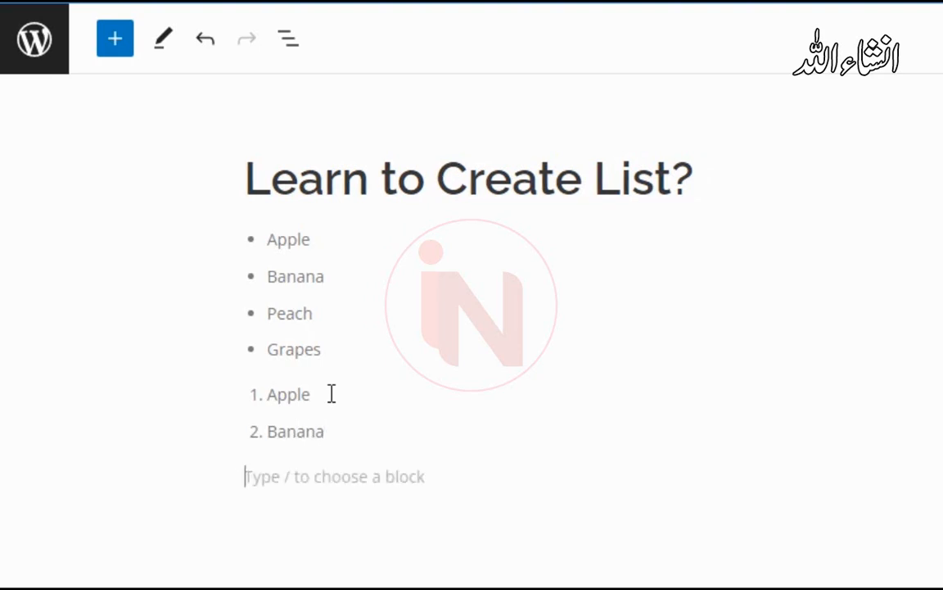
pyautogui.hotkey('ctrl', 'z')
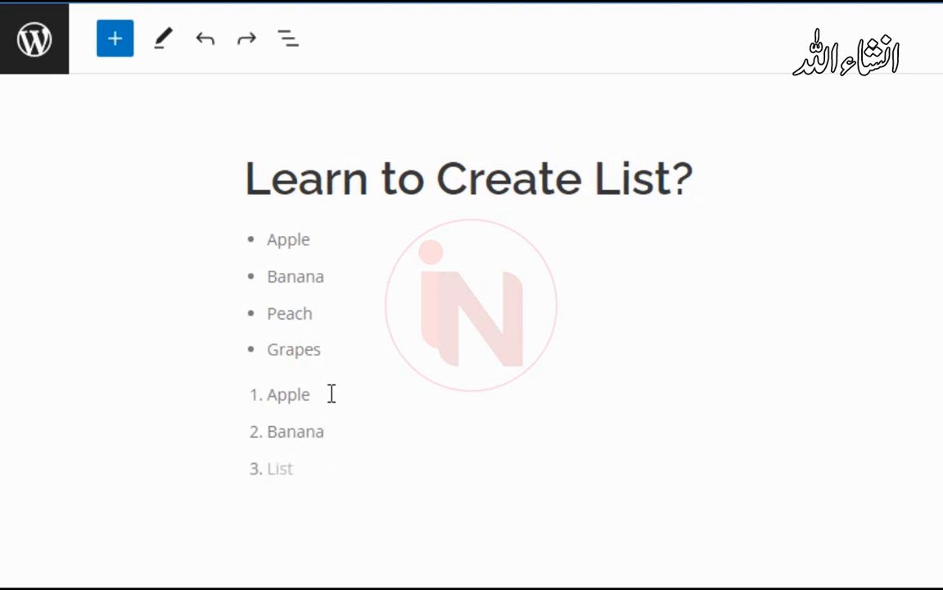
# - Complete the numbered list with Peach as the third item and Grapes as the fourth
pyautogui.write('Peach')
pyautogui.press('Return')
pyautogui.write('Grapes')
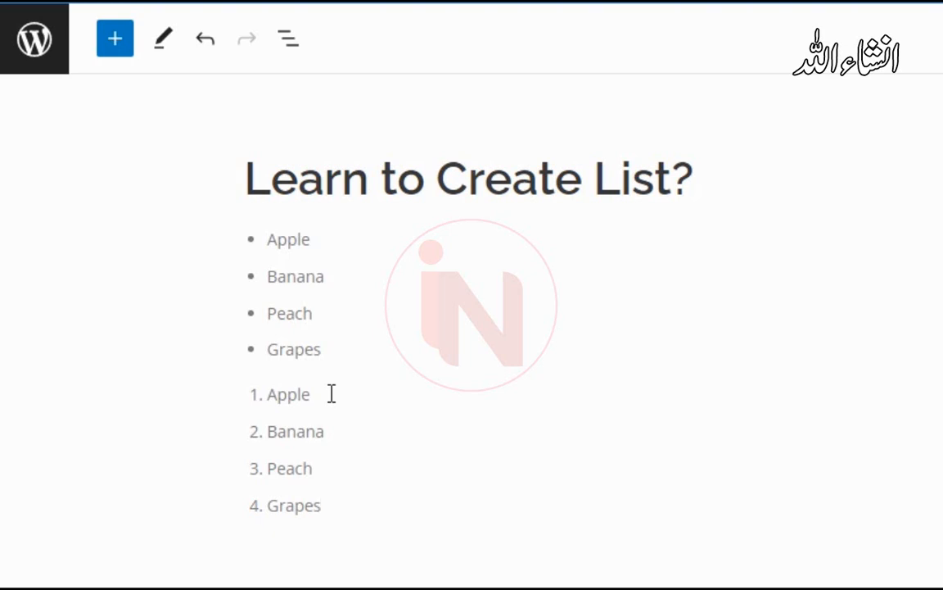
# - Enter "List of Fruits" as the first item of the bulleted list below the numbered one
pyautogui.click(144, 425)
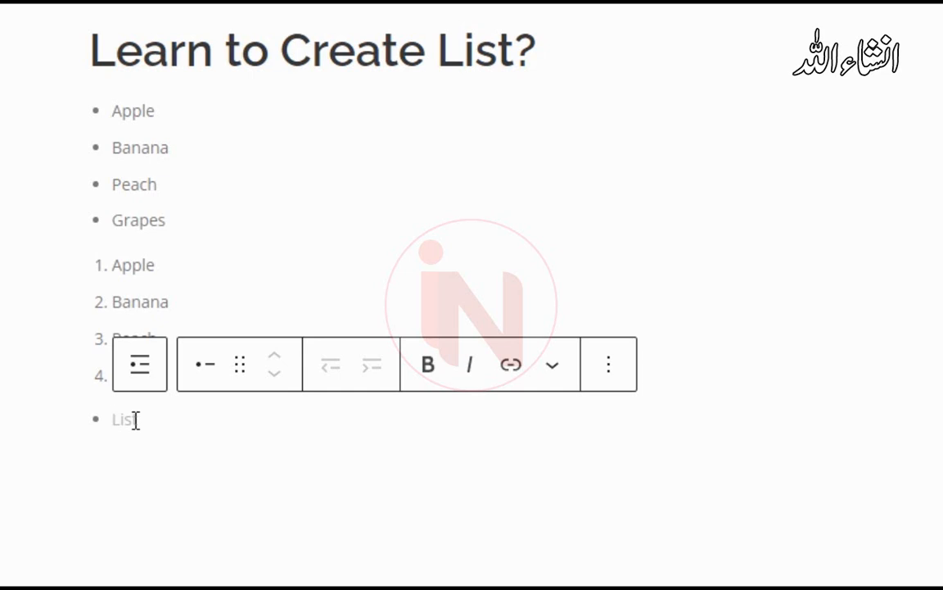
pyautogui.write('List o')
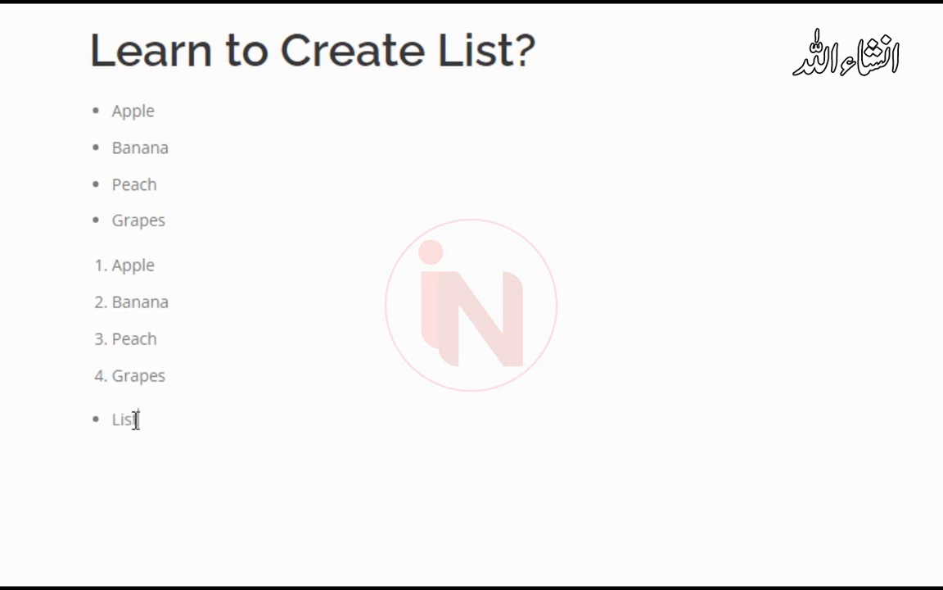
pyautogui.write('f Fruits')
# - Create an indented sublist under "List of Fruits" with the items Banana, Peach and Apple
pyautogui.press('Return')
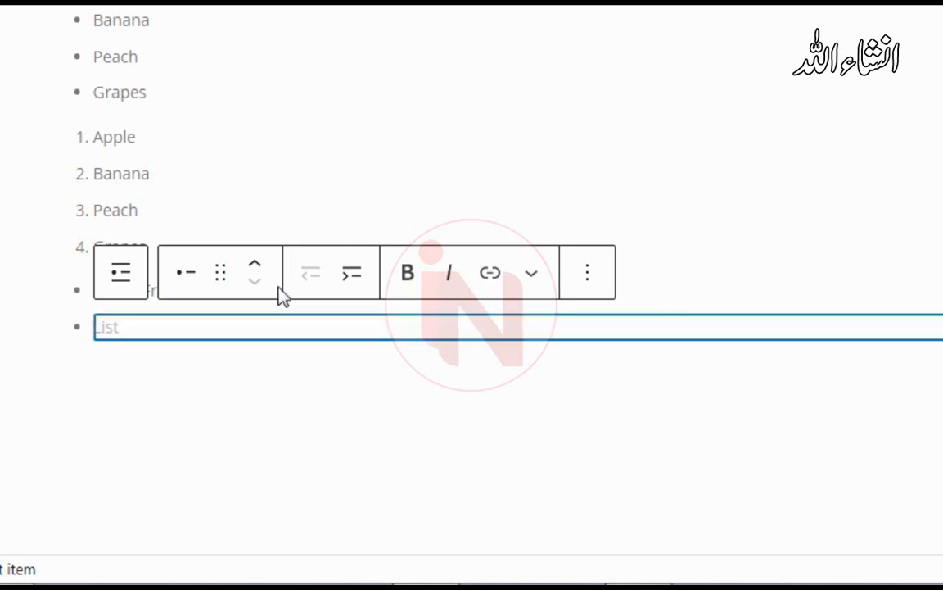
pyautogui.click(352, 279)
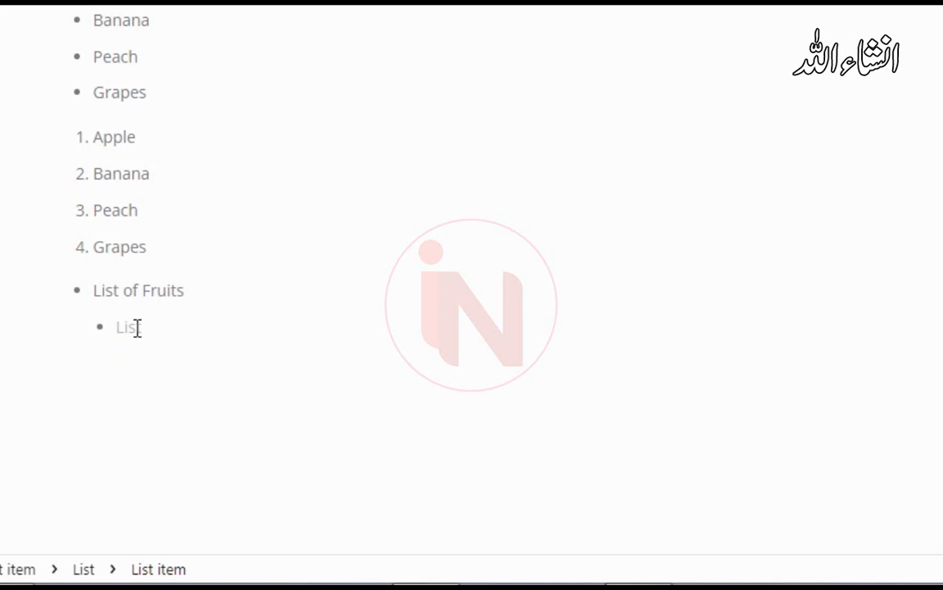
pyautogui.write('Banana')
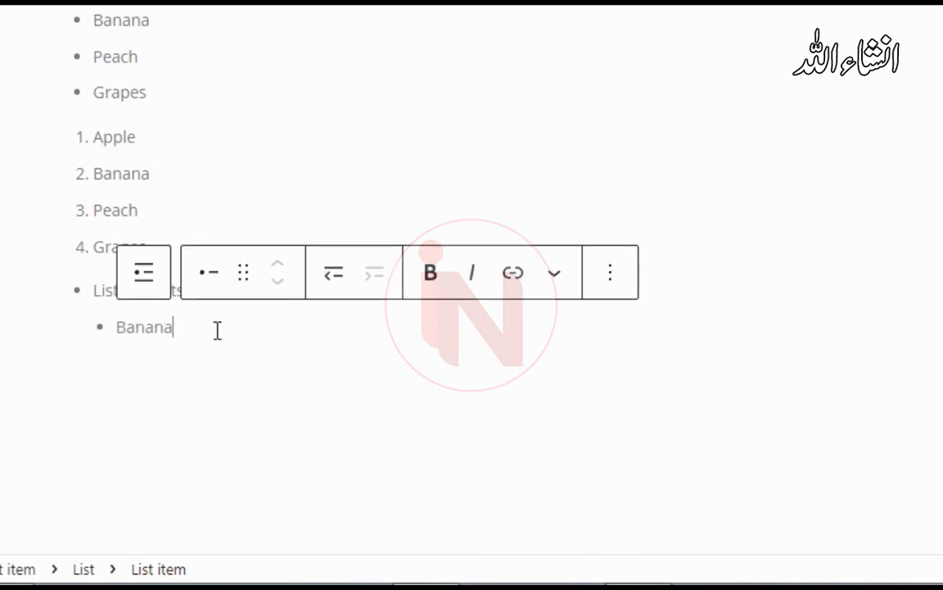
pyautogui.press('Return')
pyautogui.write('Peac')
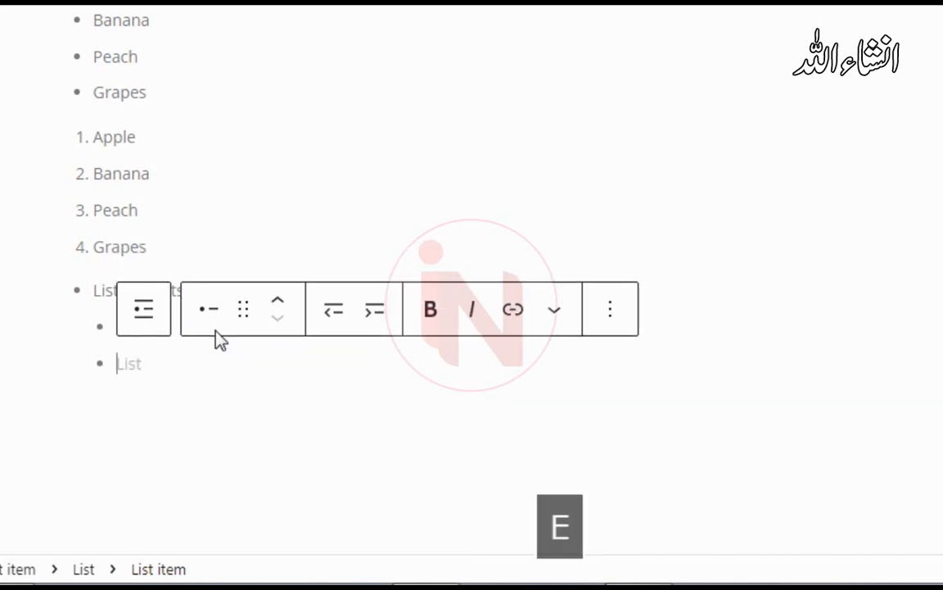
pyautogui.write('h')
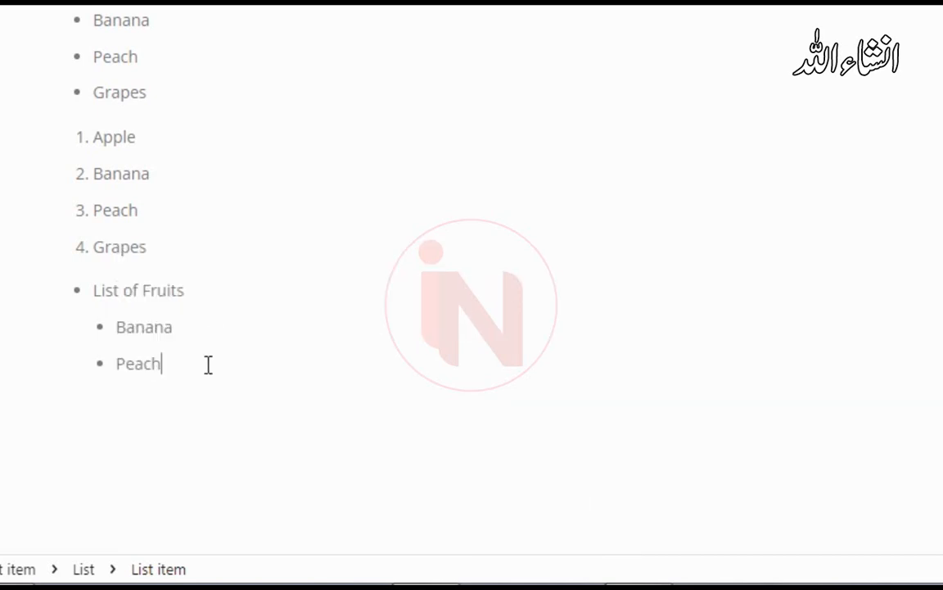
pyautogui.press('Return')
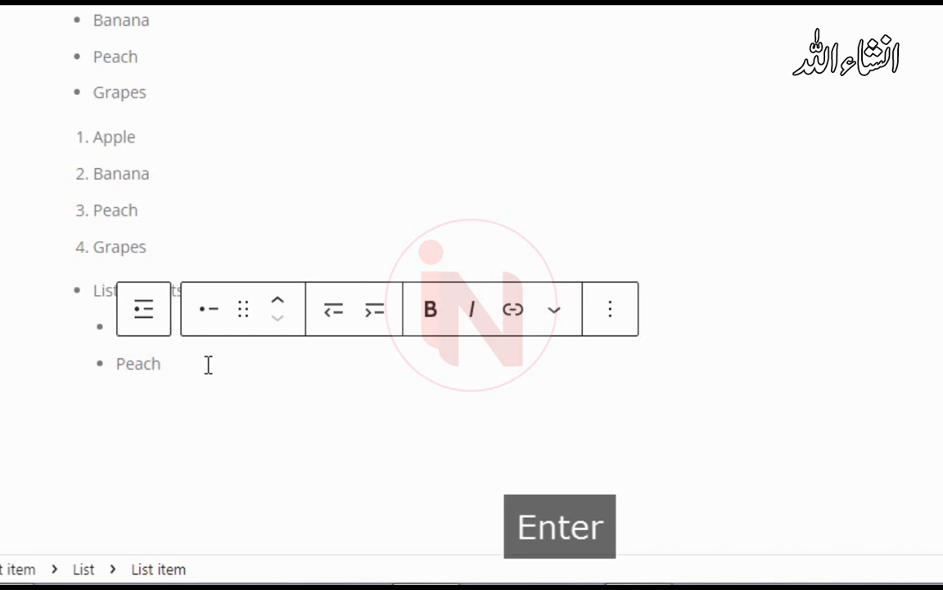
pyautogui.write('Apple')
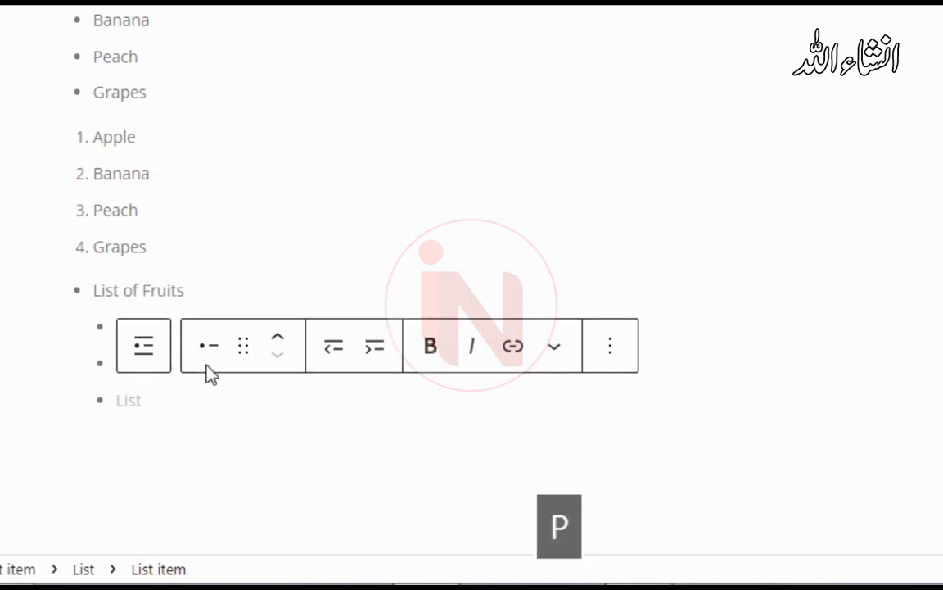